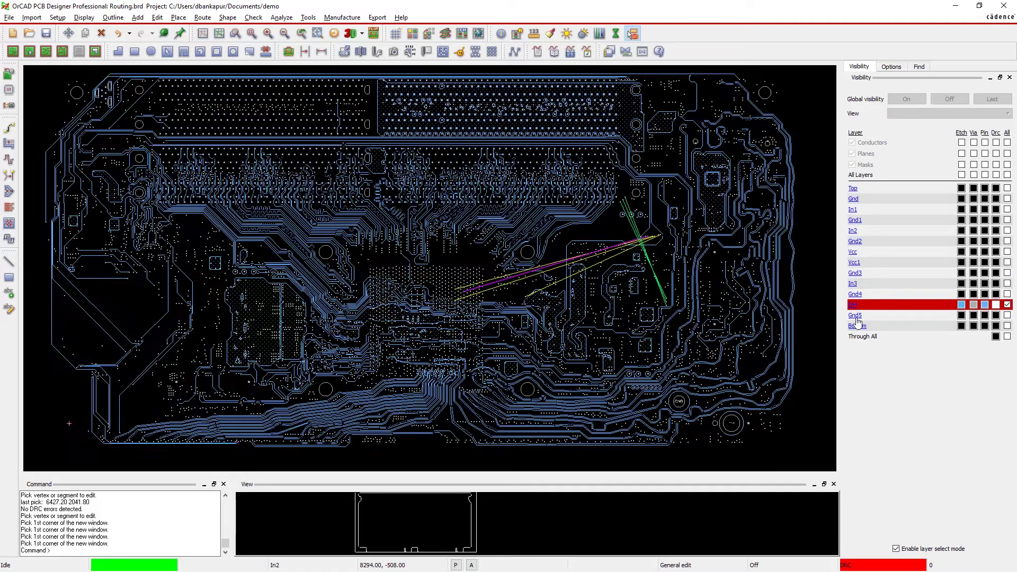
- Turn off layer select mode and hide Top, In1, In2, In3 and Bottom, leaving only In4
click(895, 549)
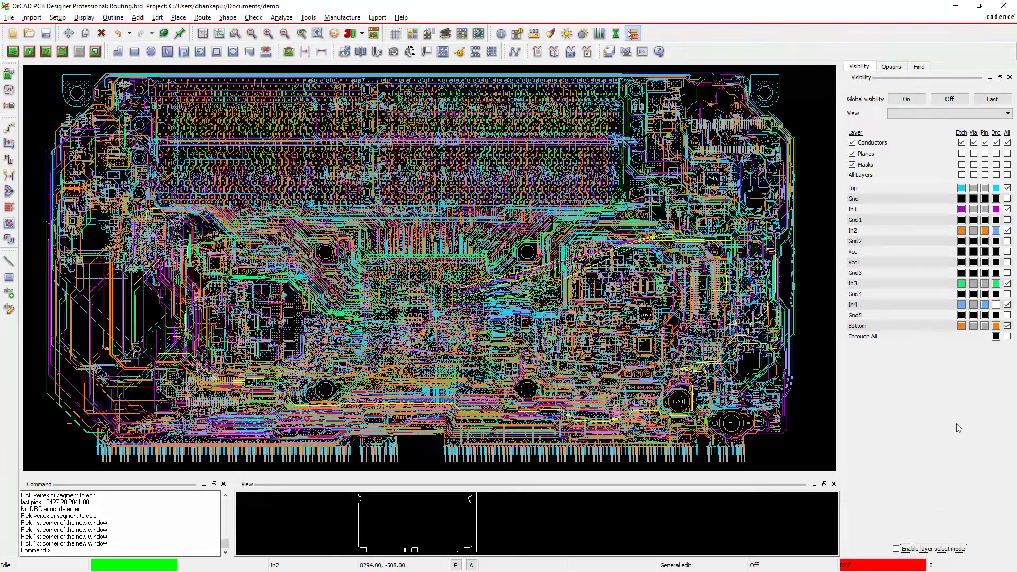
click(1007, 189)
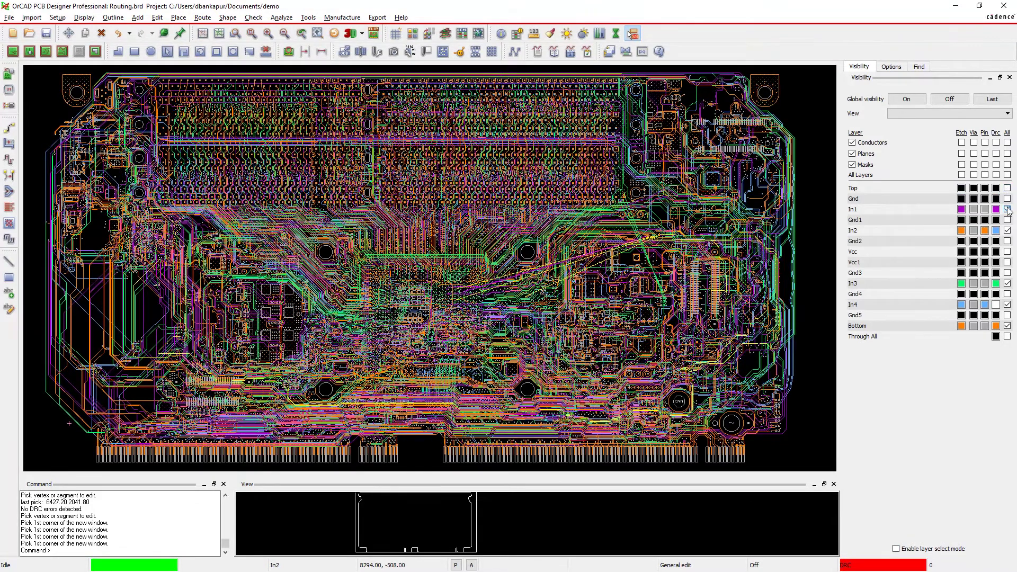
click(1007, 209)
click(1007, 231)
click(1007, 284)
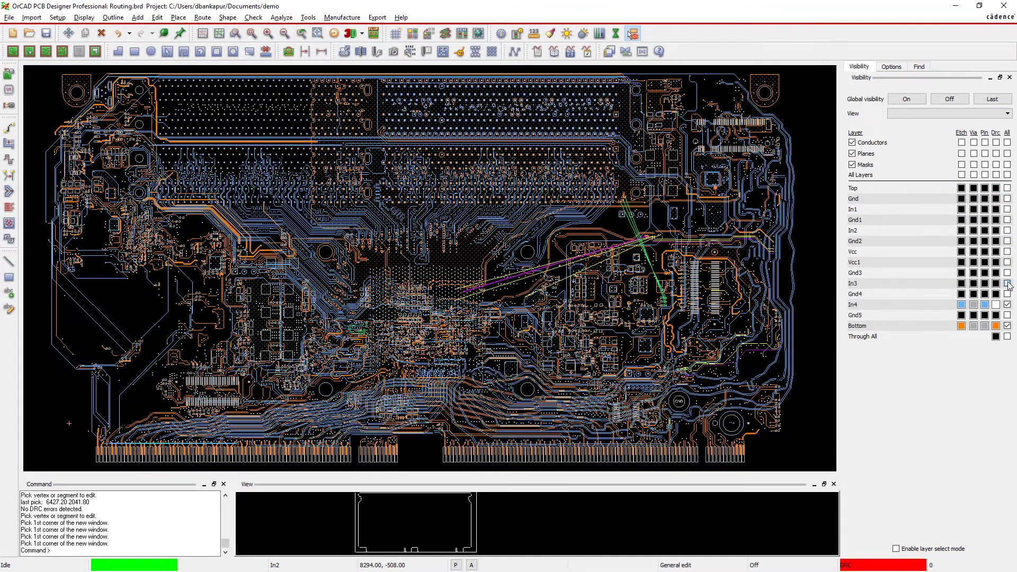
click(1007, 326)
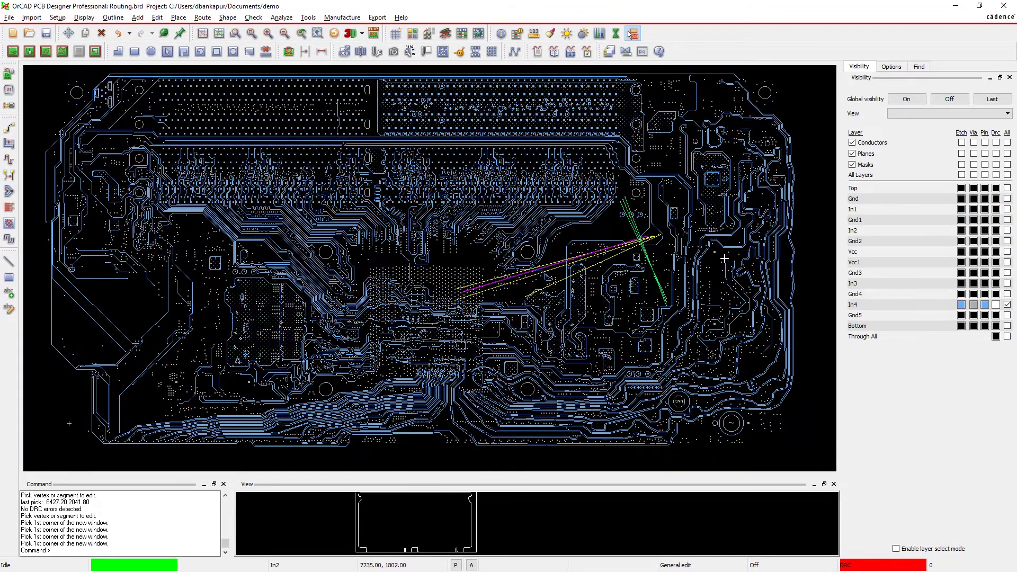
scroll(654, 242, up, 1)
scroll(671, 231, up, 1)
- Group three nets at the right pins and route them leftward on In4
key(r)
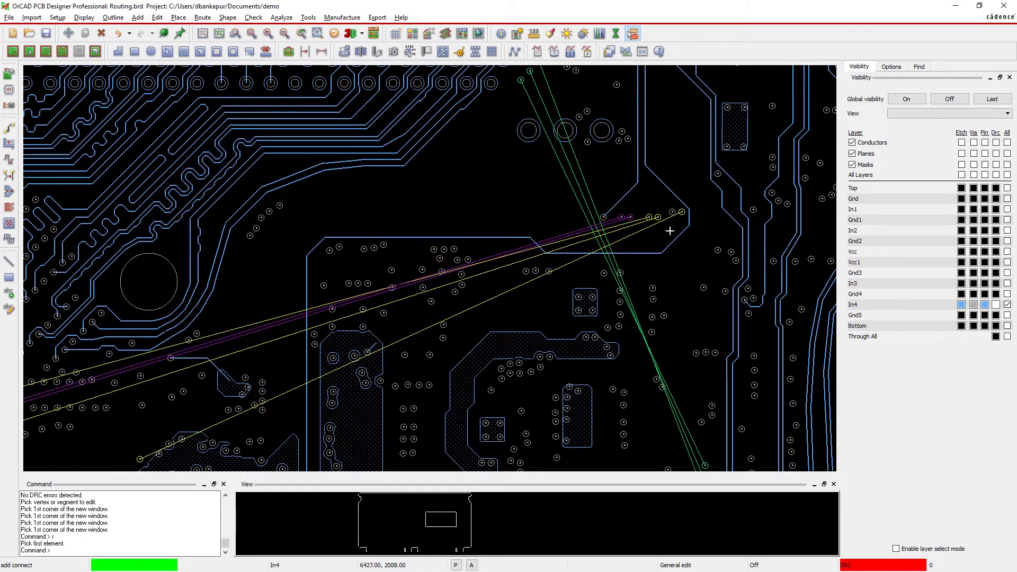
click(681, 214)
click(658, 252)
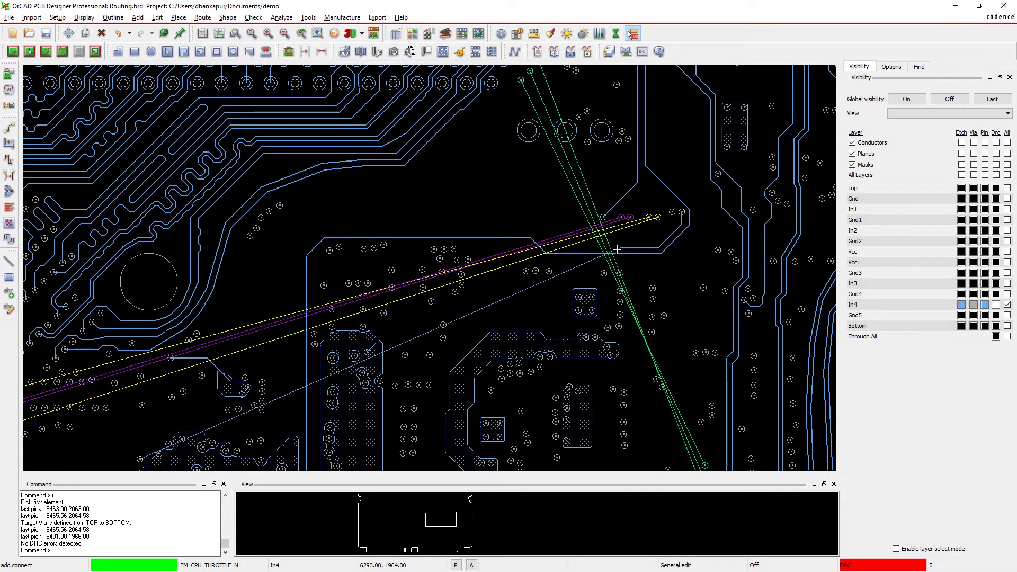
click(550, 252)
click(551, 252)
click(532, 235)
key(e)
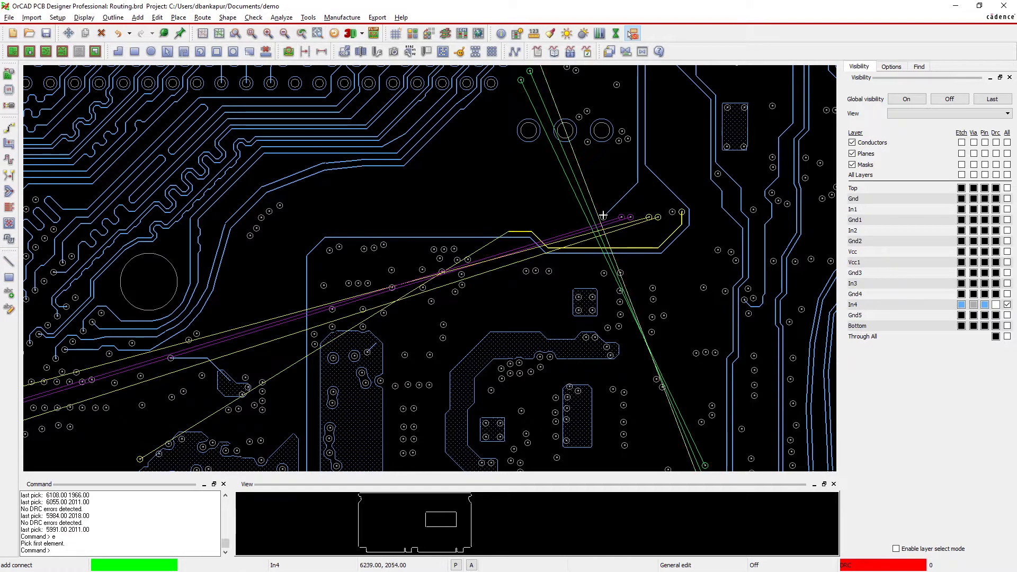
- Reshape the bus near the right pins and slide the magenta trace against it
click(658, 230)
click(607, 239)
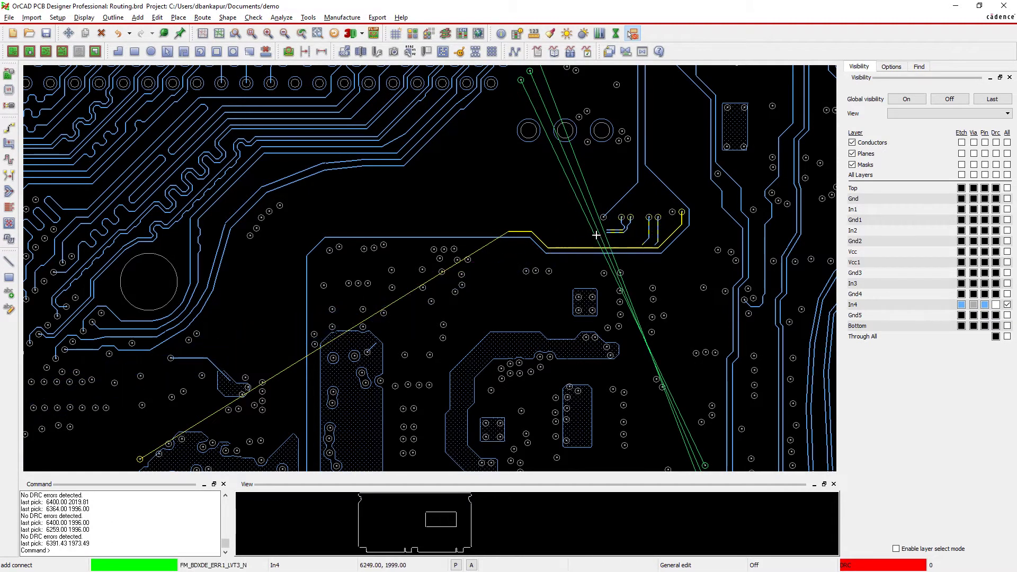
click(654, 246)
double_click(510, 224)
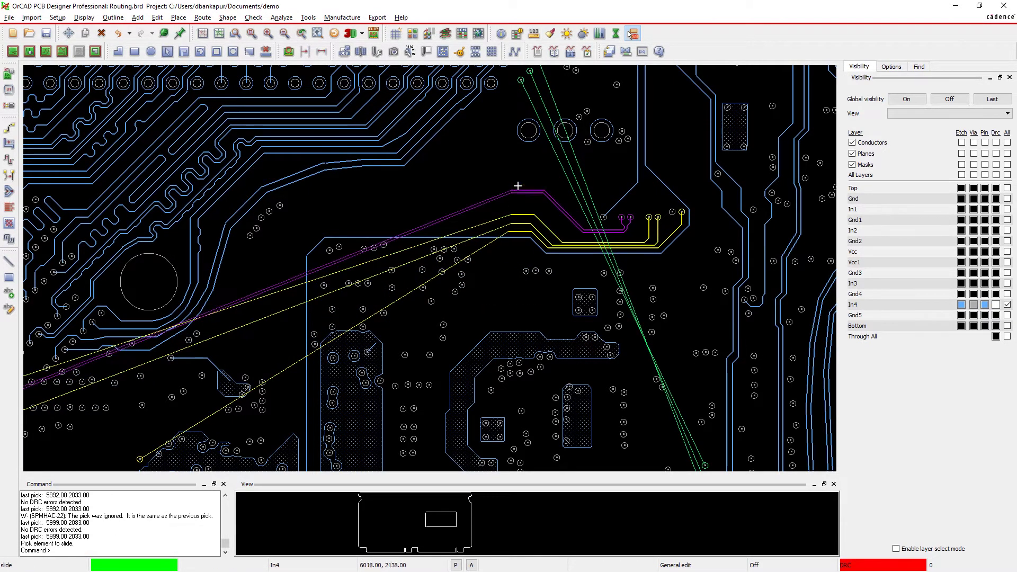
text(slide)
key(Return)
click(529, 195)
click(491, 210)
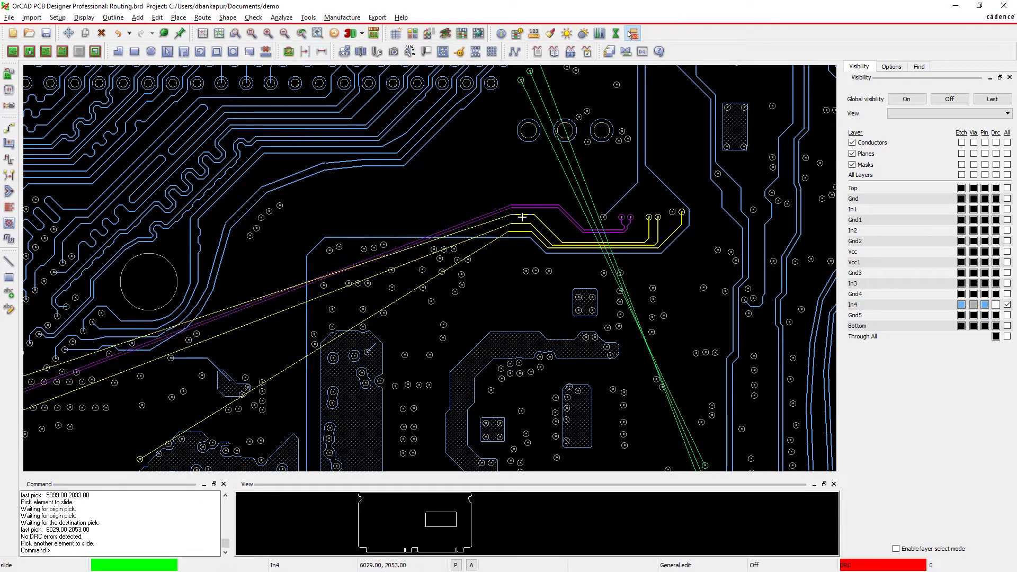
text(r)
- Select the four bus traces as one routing group
key(Return)
click(507, 231)
click(317, 235)
click(321, 231)
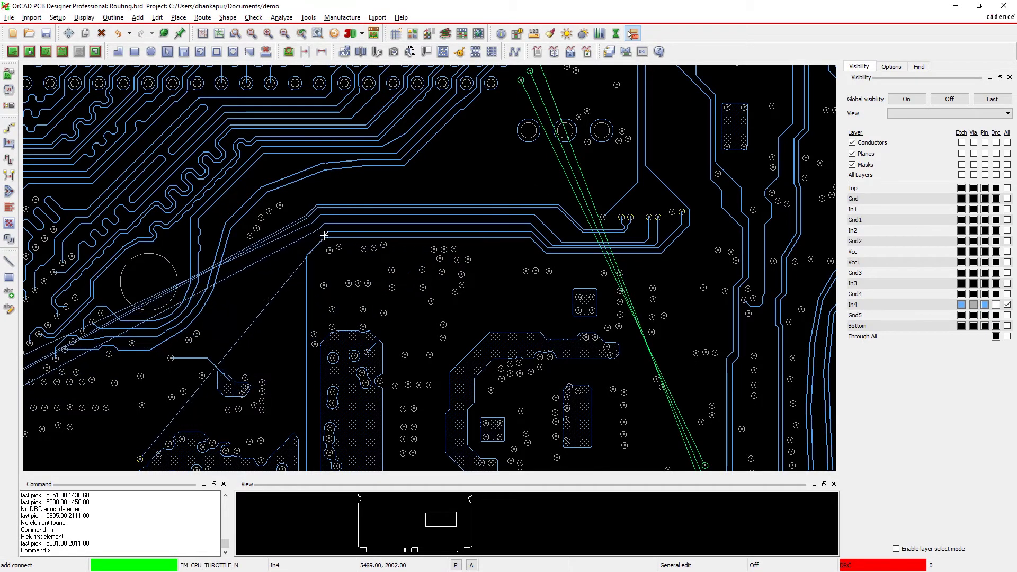
click(299, 255)
click(298, 255)
- Route the four-trace bus down, then left toward the BGA
click(299, 392)
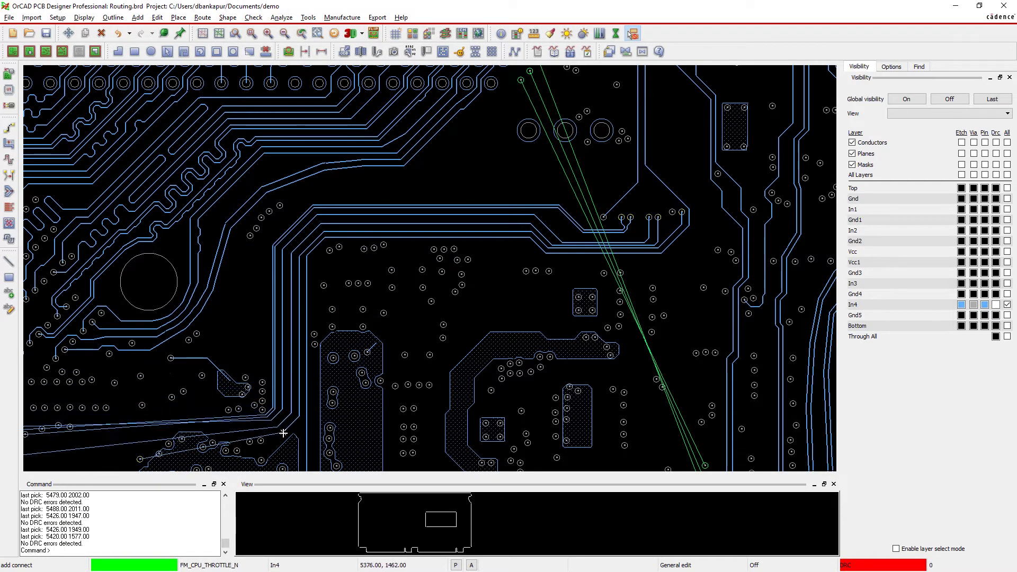
click(283, 434)
click(226, 438)
click(171, 427)
text(e)
key(Return)
double_click(166, 425)
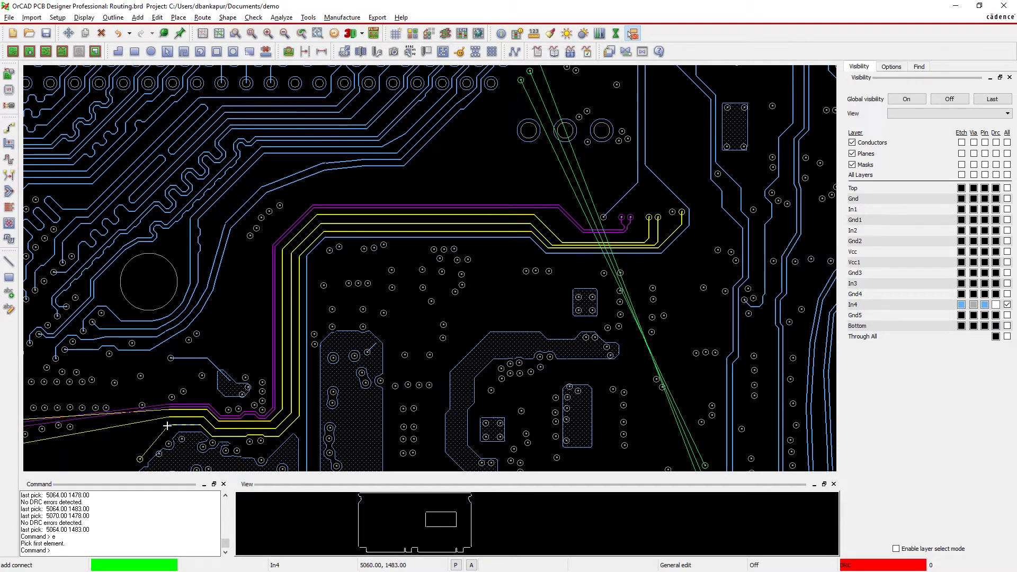
text(r)
- Group the FM_CPU_THROTTLE_N trace end with its neighbouring traces for routing
key(Return)
click(156, 434)
click(147, 449)
- Extend the grouped traces left toward the BGA field
click(144, 455)
middle_click(116, 447)
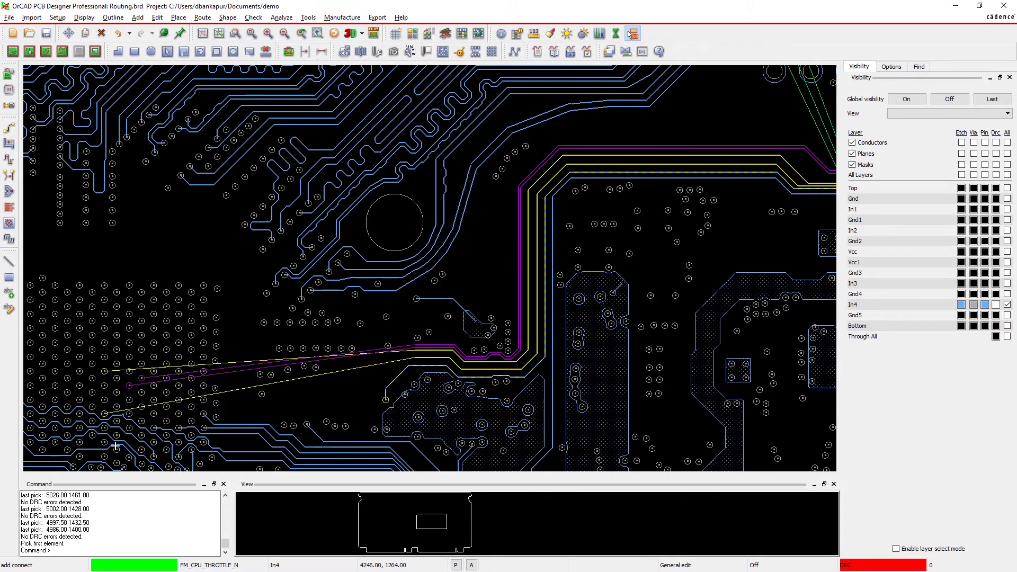
double_click(295, 401)
- Route the yellow trace into a BGA ball pad
click(413, 359)
click(416, 358)
key(8)
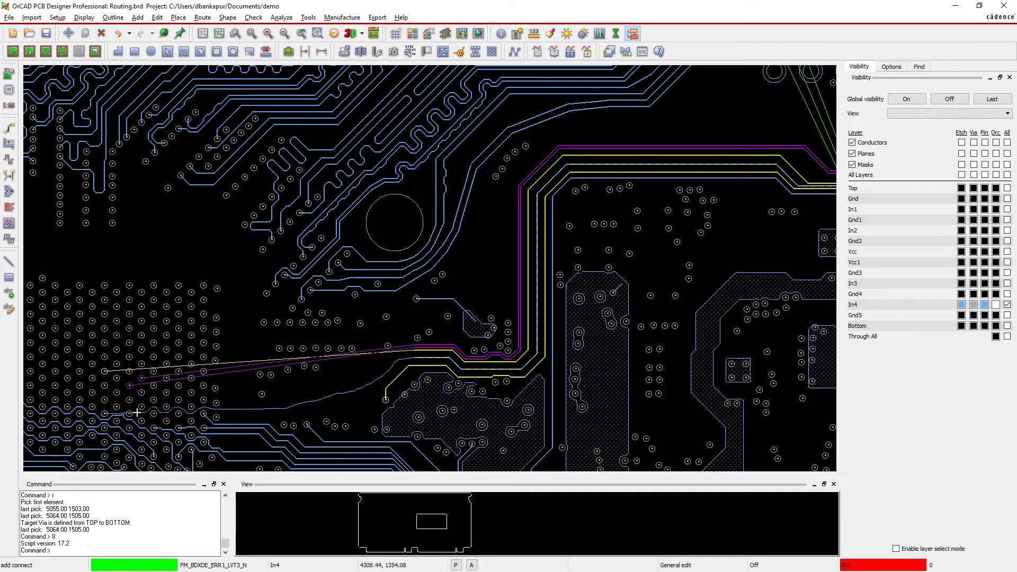
click(105, 412)
- Route the next trace and the magenta escape into the BGA pads
key(r)
click(411, 350)
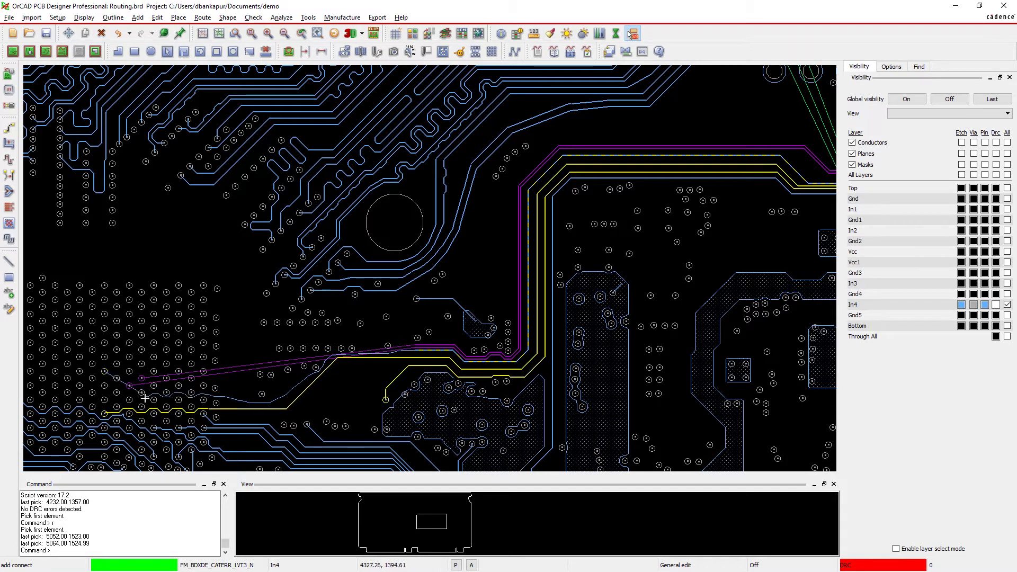
click(103, 372)
click(402, 334)
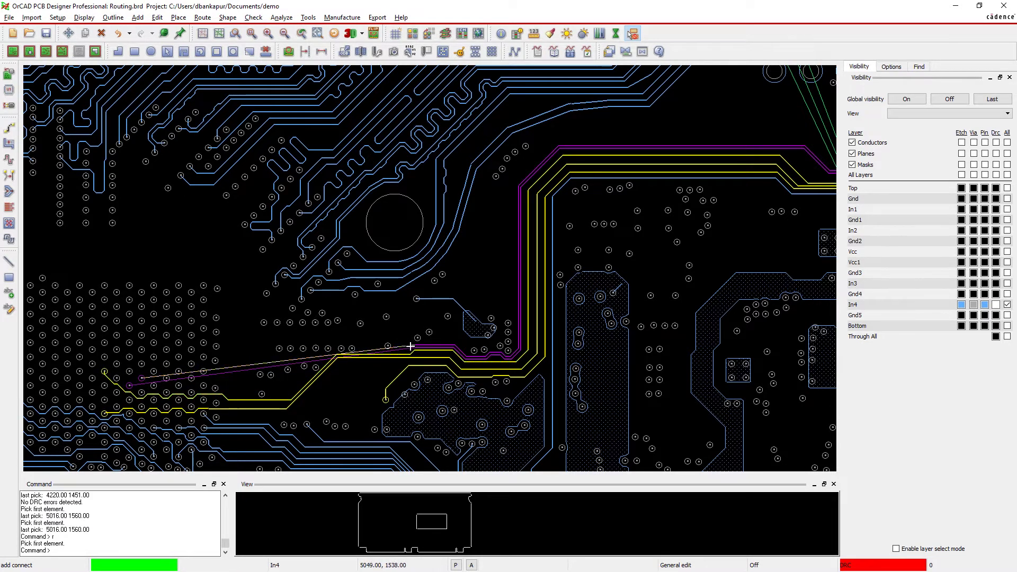
key(r)
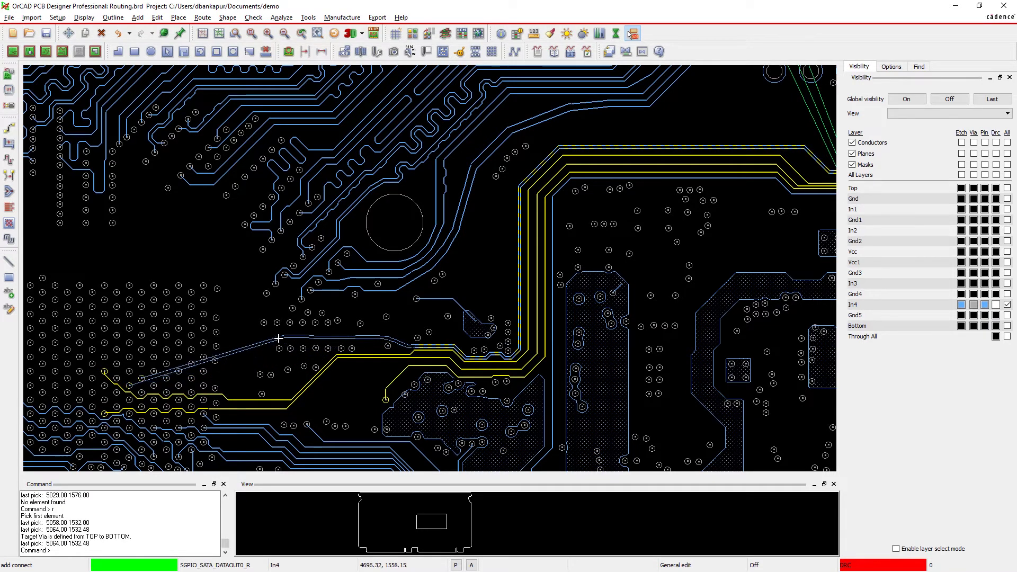
click(146, 379)
- Group SVID_CPU_ALERT_N with its neighbour and route them upward
key(Right)
key(Right)
key(Right)
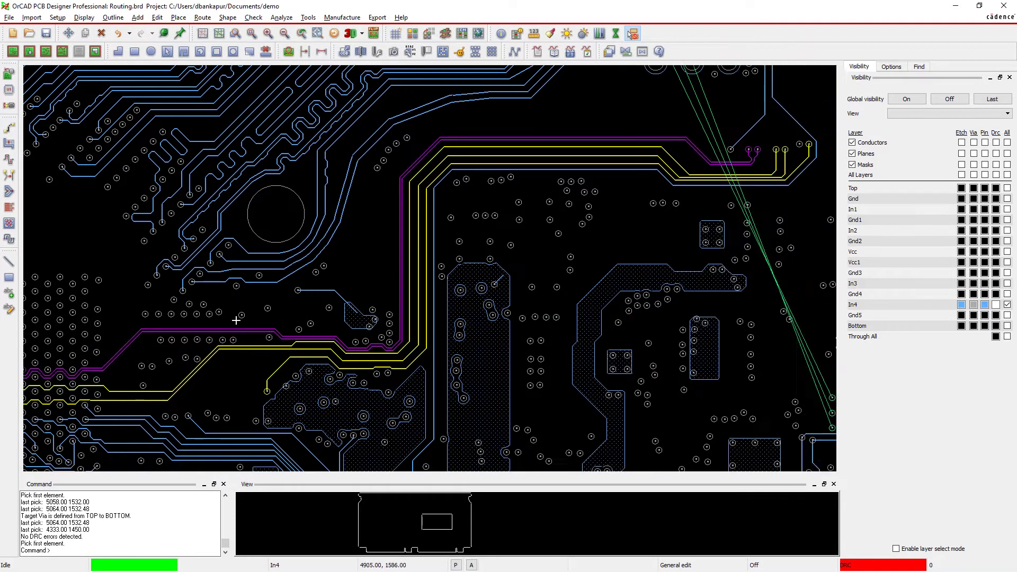
click(511, 341)
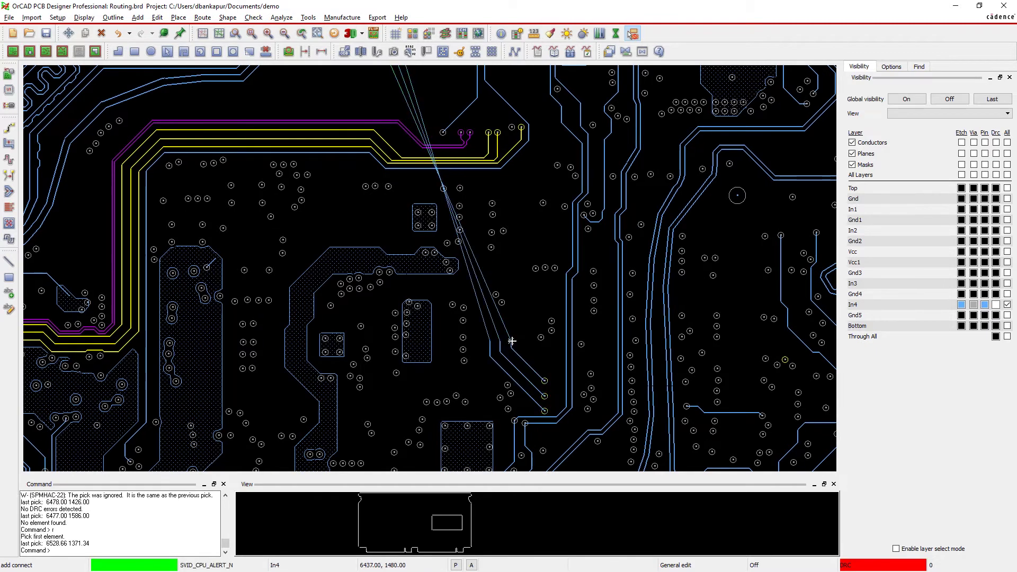
double_click(542, 366)
click(529, 360)
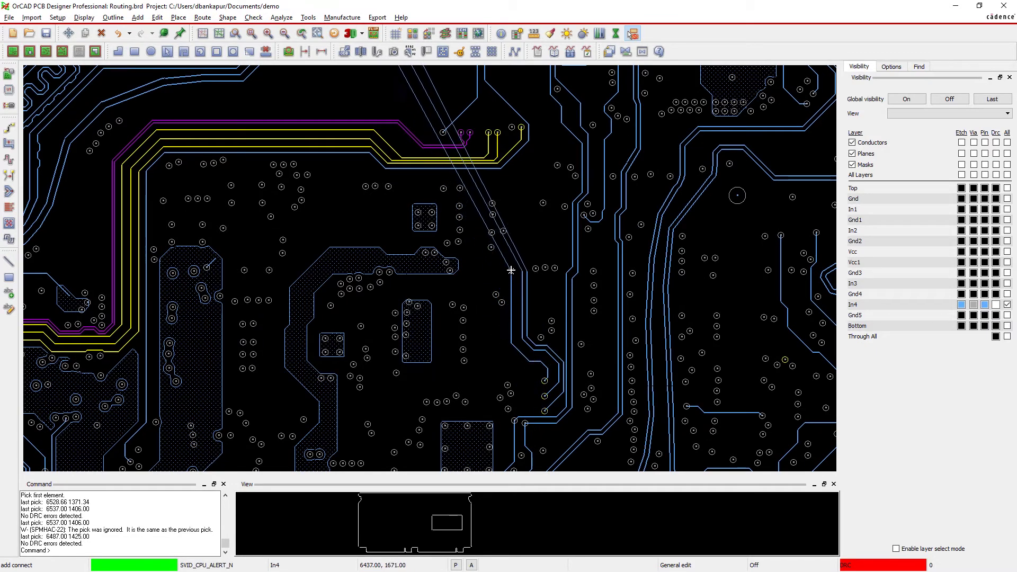
click(510, 259)
click(514, 193)
click(510, 197)
click(543, 137)
- End the group near the upper pins and add Diagonal Left vias to In2
key(Up)
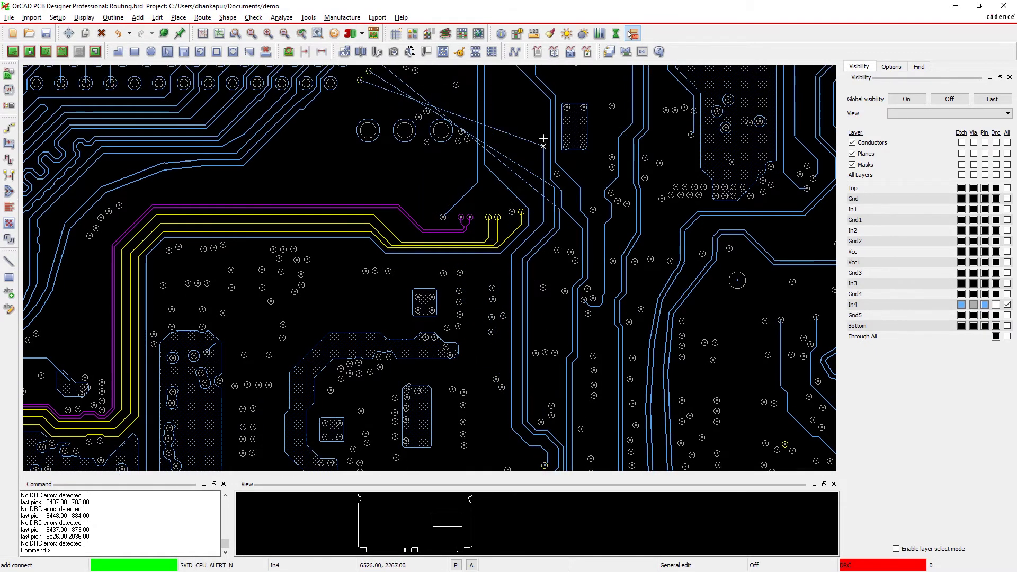
key(Up)
key(Up)
click(525, 177)
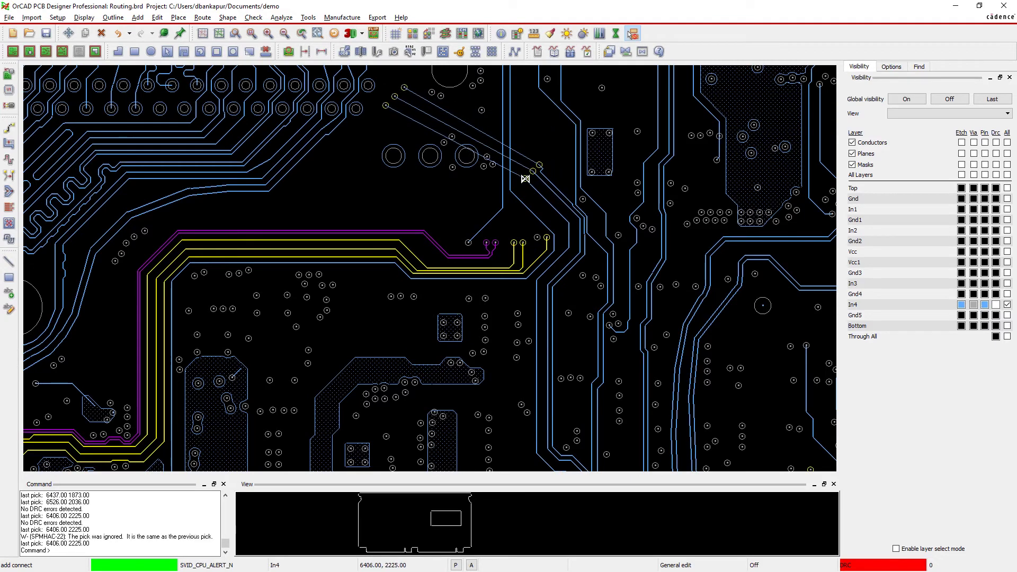
right_click(524, 176)
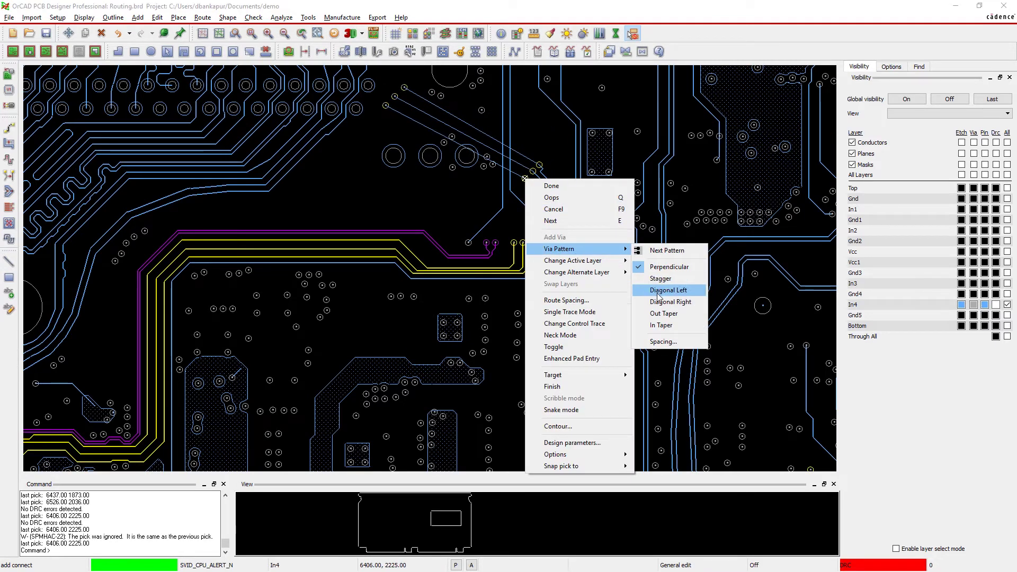
click(658, 291)
key(e)
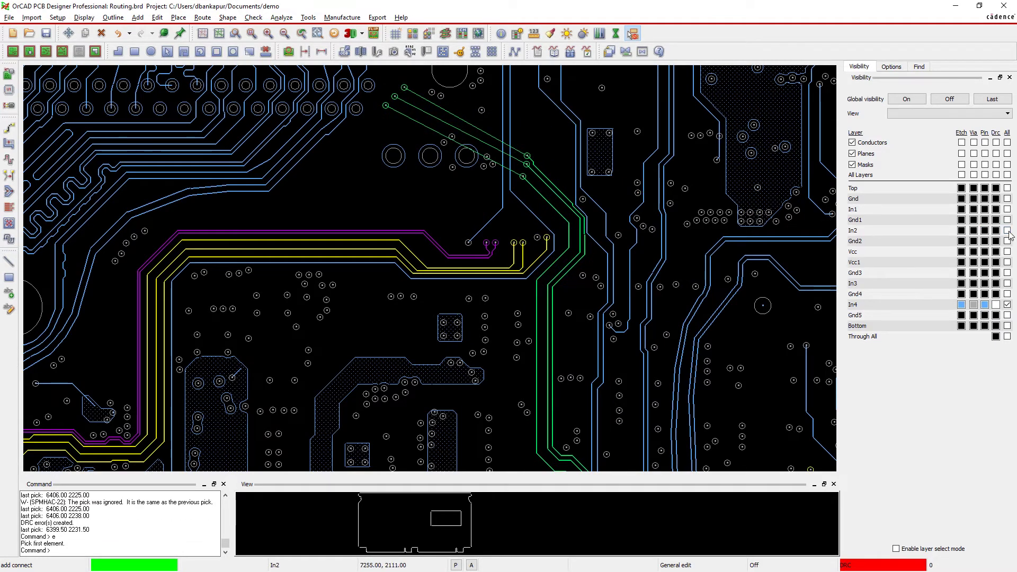
- Show In2 and continue the green net's group on In2
click(1007, 230)
key(r)
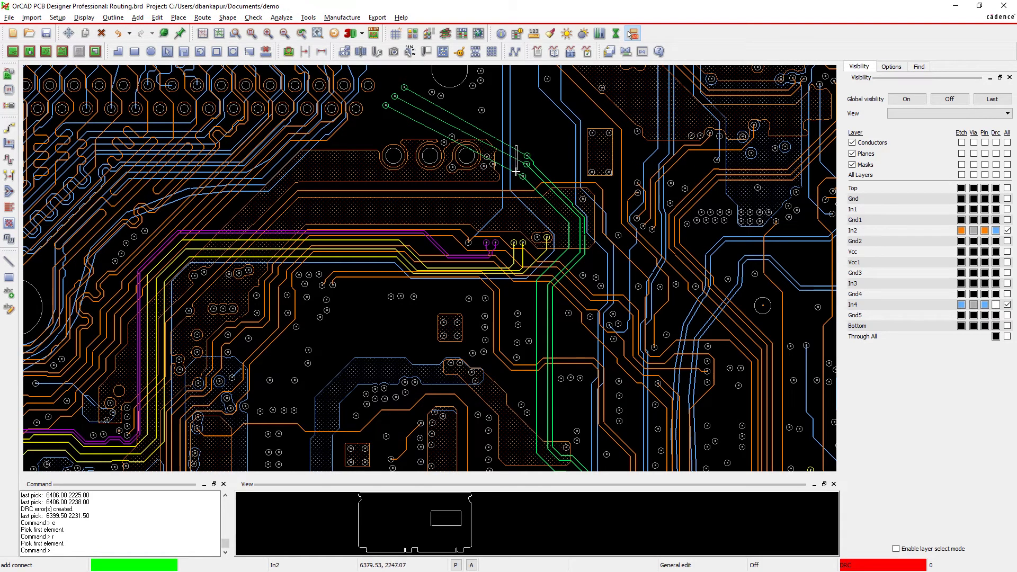
click(516, 170)
click(511, 139)
right_click(464, 134)
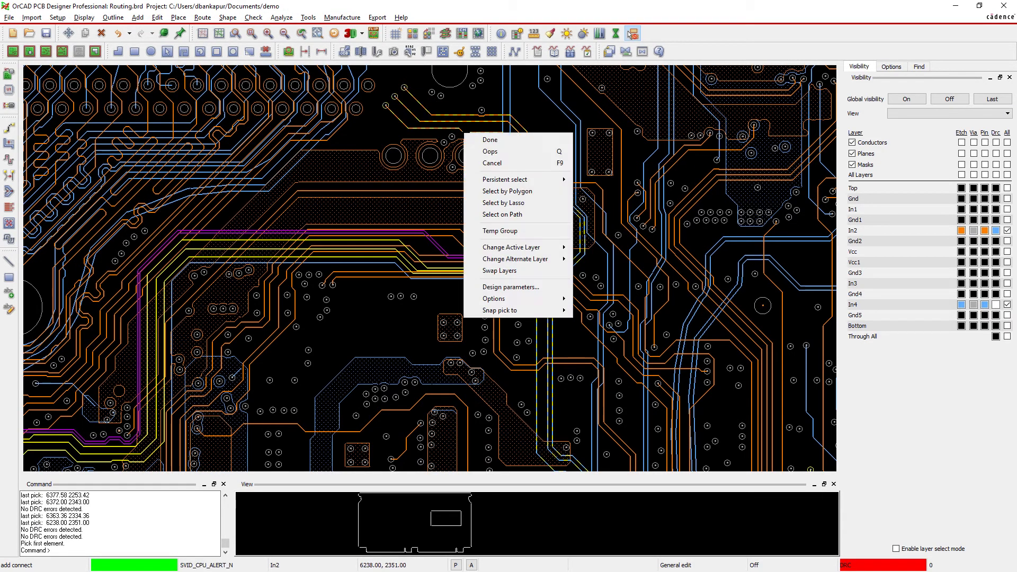
click(470, 141)
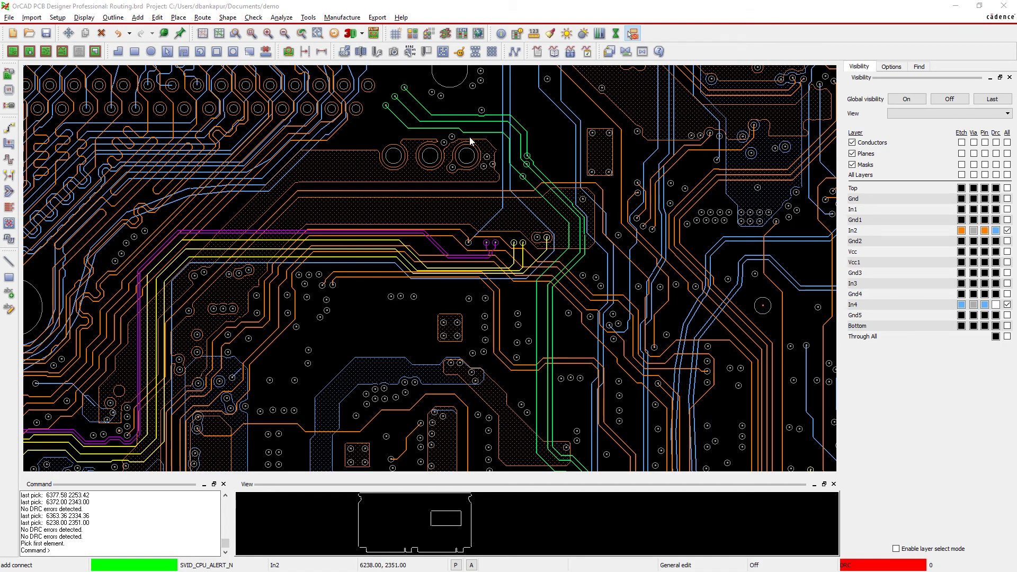